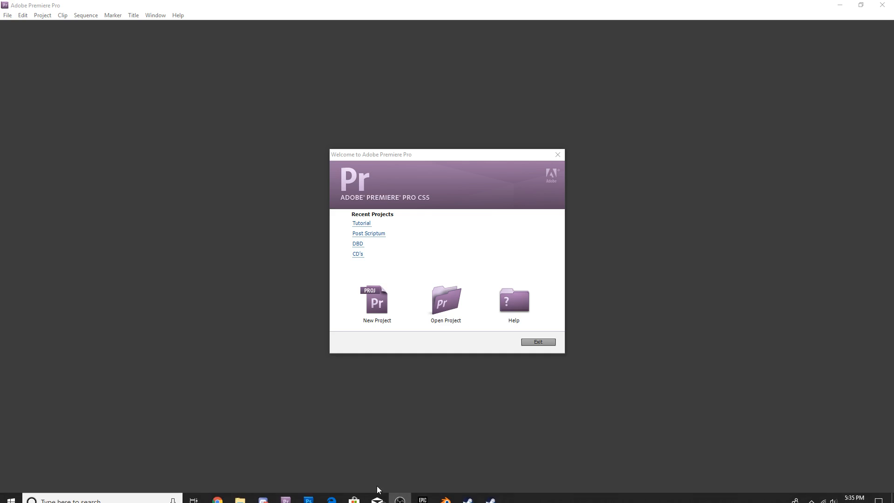
Step: Browse the video files in the Recordings folder on drive D in File Explorer
{"action": "left_click", "coordinate": [239, 493]}
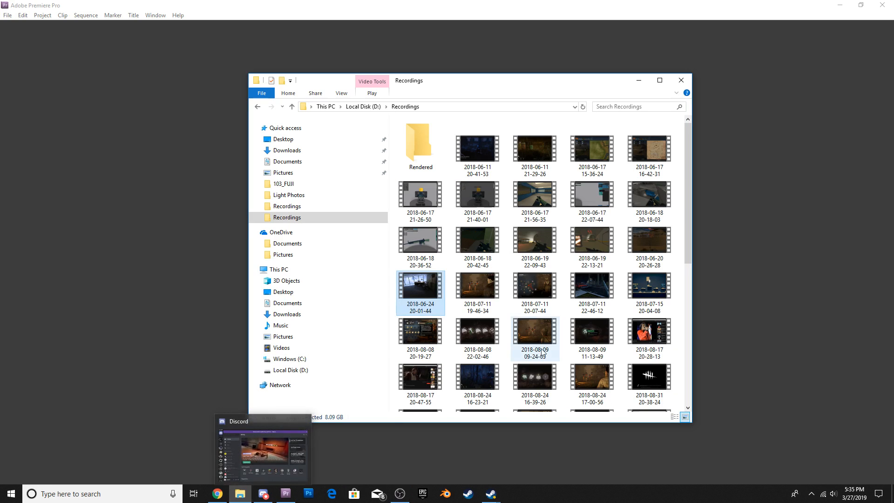
{"action": "scroll", "coordinate": [485, 377], "scroll_direction": "down", "scroll_amount": 7}
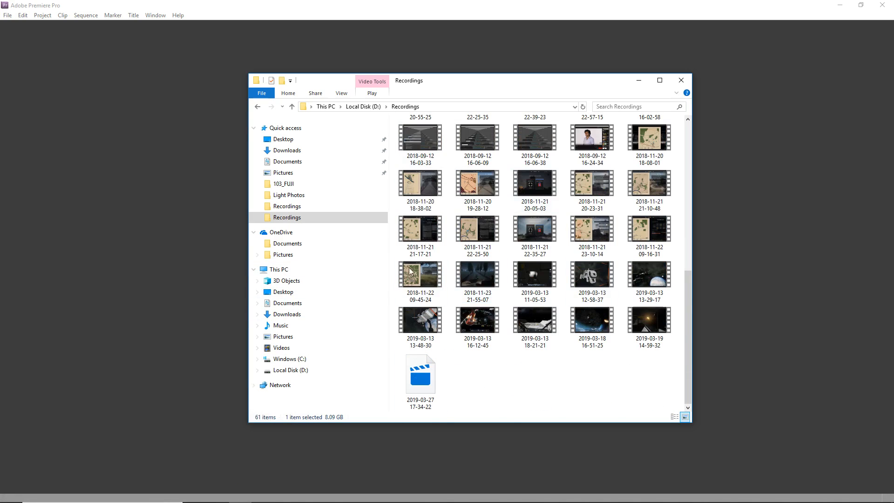
{"action": "scroll", "coordinate": [506, 275], "scroll_direction": "up", "scroll_amount": 3}
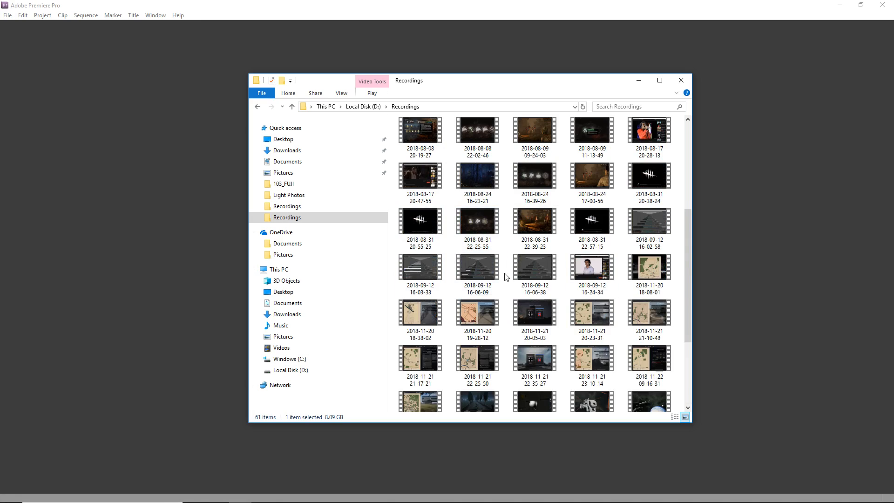
{"action": "scroll", "coordinate": [506, 276], "scroll_direction": "up", "scroll_amount": 5}
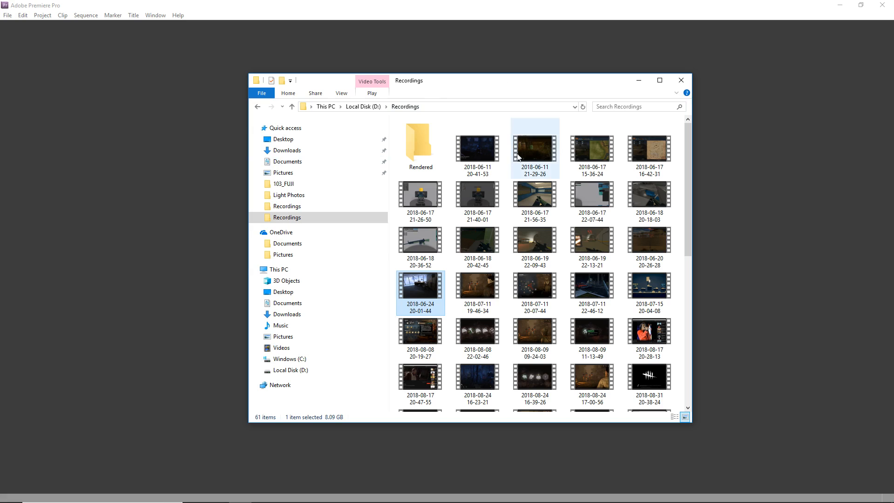
{"action": "left_click", "coordinate": [637, 82]}
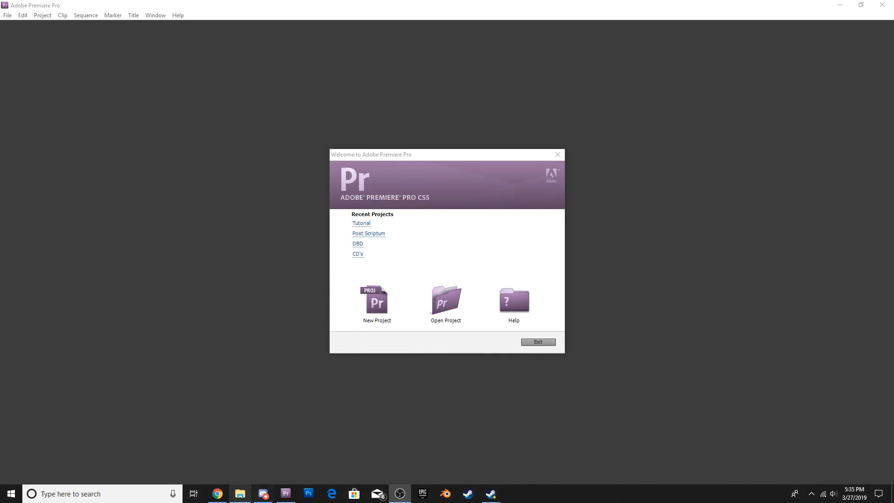
{"action": "left_click", "coordinate": [239, 493]}
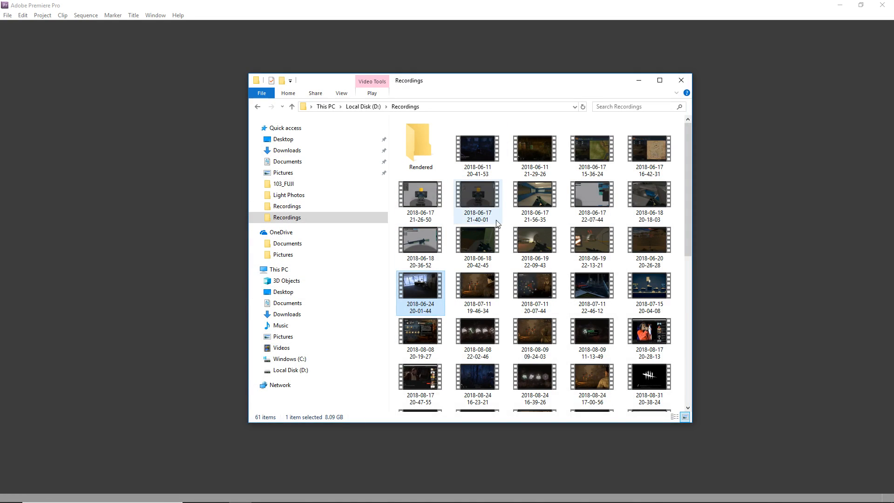
{"action": "scroll", "coordinate": [495, 220], "scroll_direction": "down", "scroll_amount": 5}
{"action": "scroll", "coordinate": [521, 229], "scroll_direction": "down", "scroll_amount": 2}
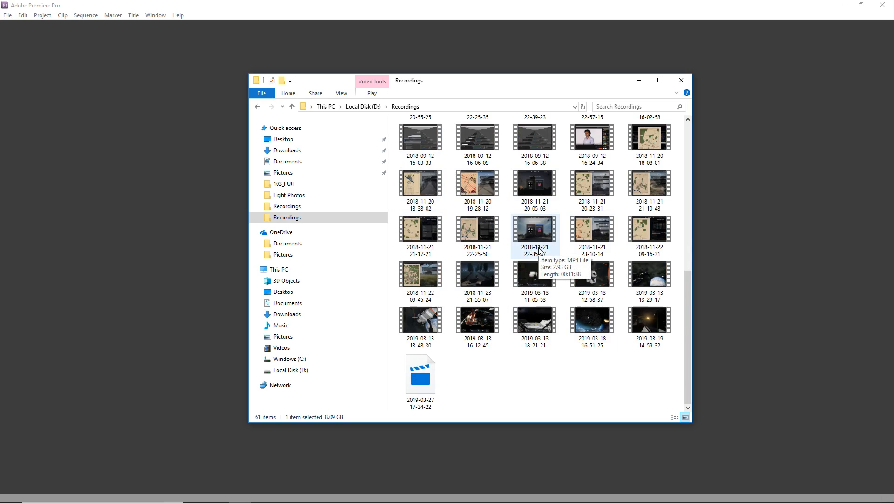
{"action": "left_click", "coordinate": [792, 255]}
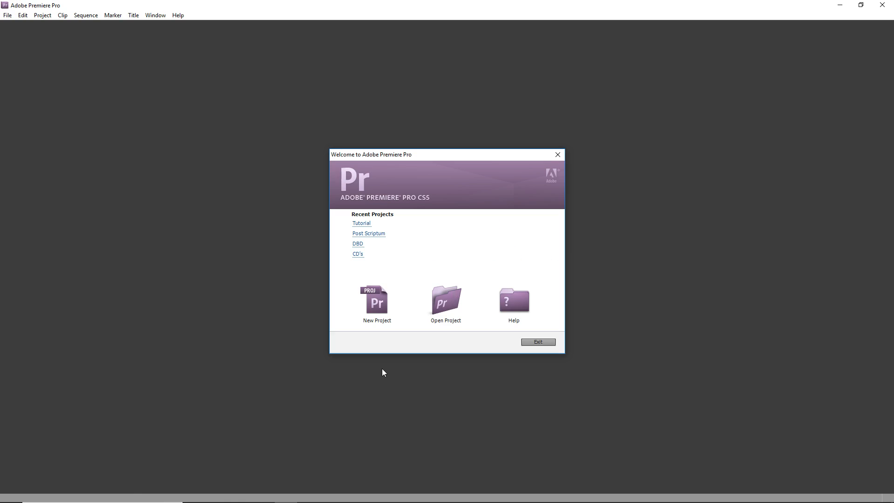
Step: Start a new project and review the options in the project location list
{"action": "left_click", "coordinate": [382, 310]}
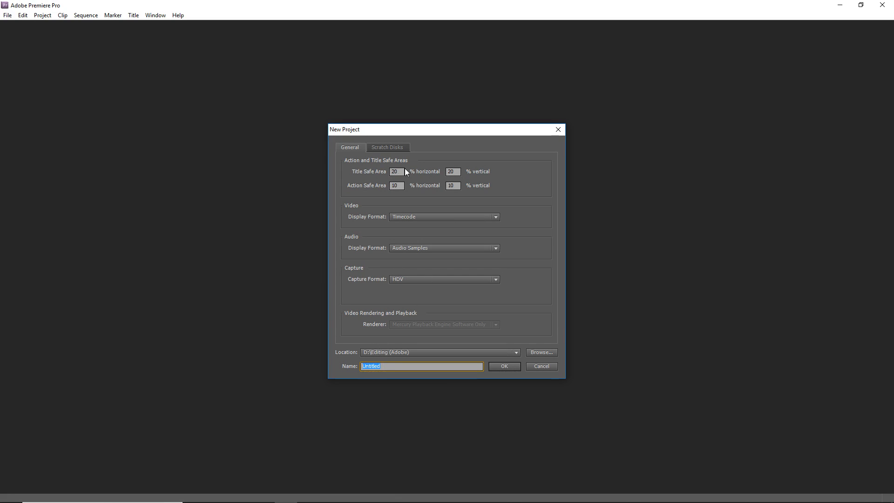
{"action": "left_click", "coordinate": [391, 353]}
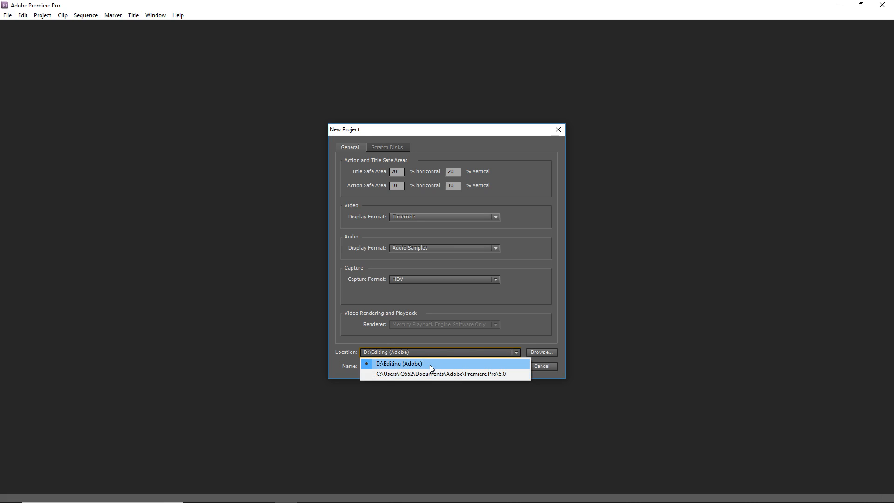
{"action": "left_click", "coordinate": [201, 299]}
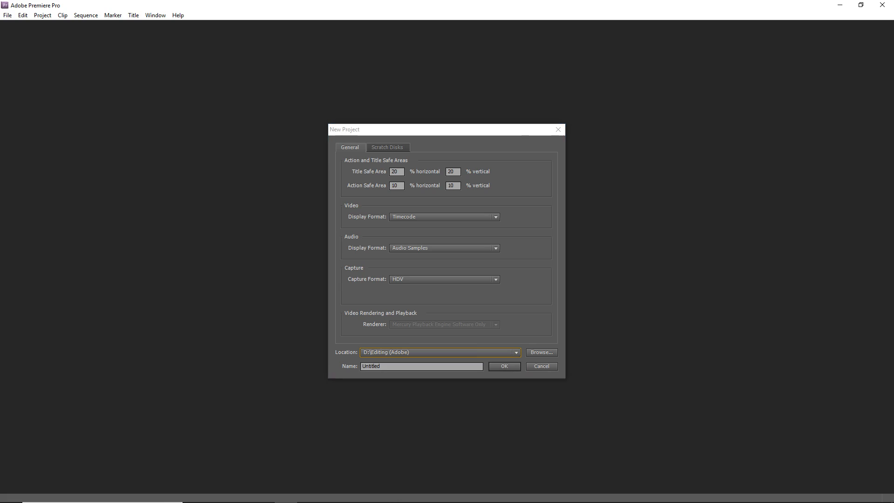
Step: Examine the folders on Local Disk (D:) and the drives under This PC in File Explorer
{"action": "left_click", "coordinate": [240, 494]}
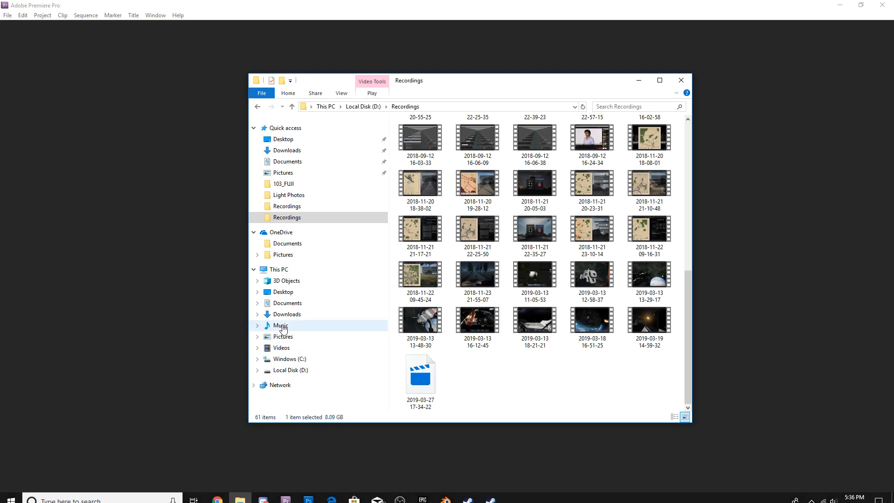
{"action": "left_click", "coordinate": [295, 371]}
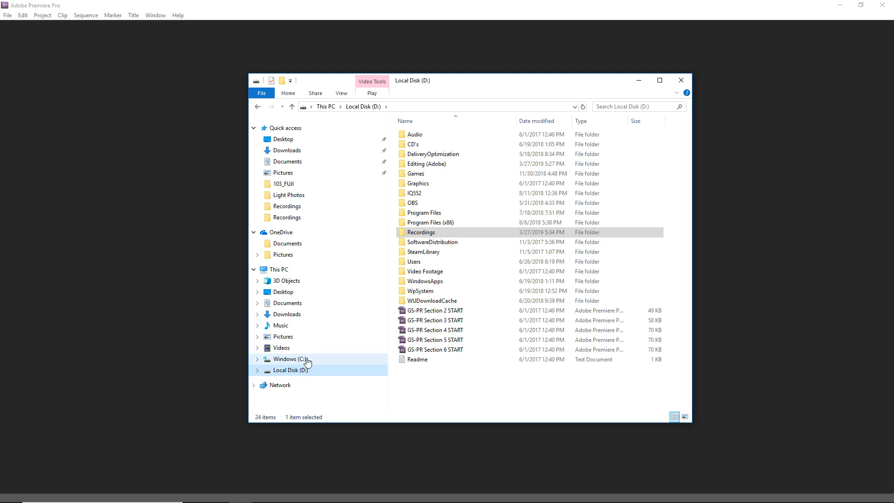
{"action": "left_click", "coordinate": [295, 274]}
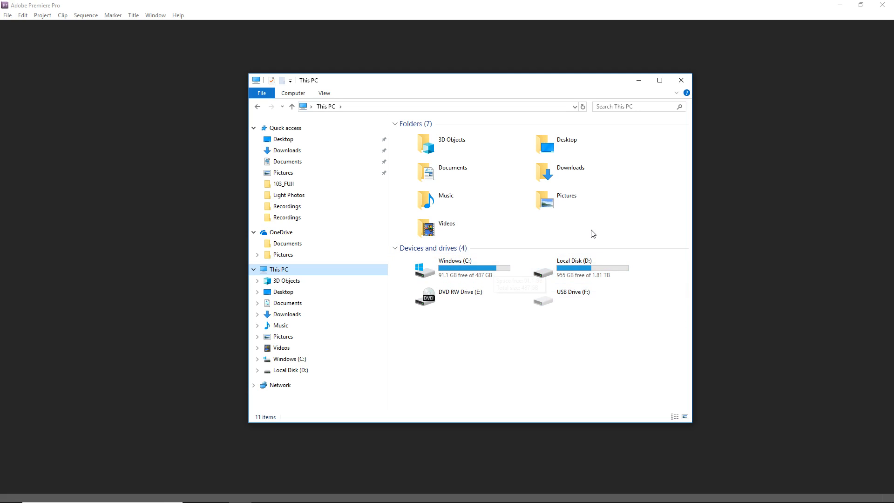
{"action": "left_click", "coordinate": [770, 259]}
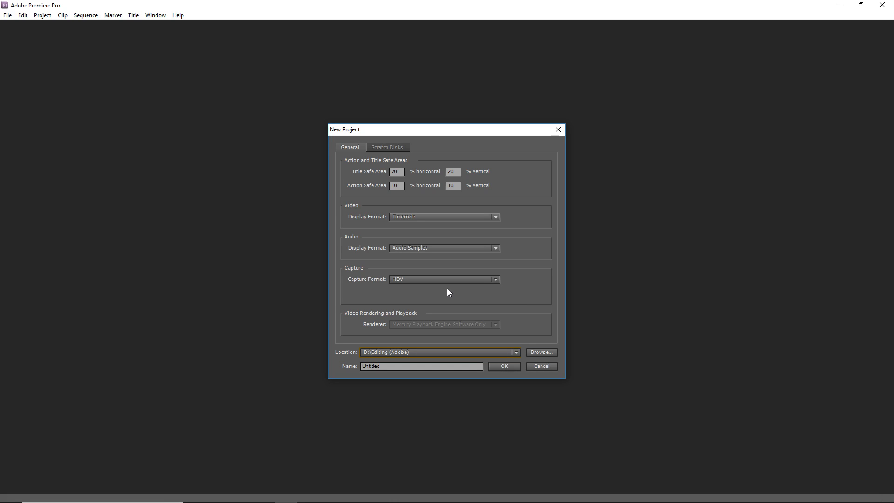
Step: Review the project location list and the folder browser for drive D without changing the location
{"action": "left_click", "coordinate": [381, 352]}
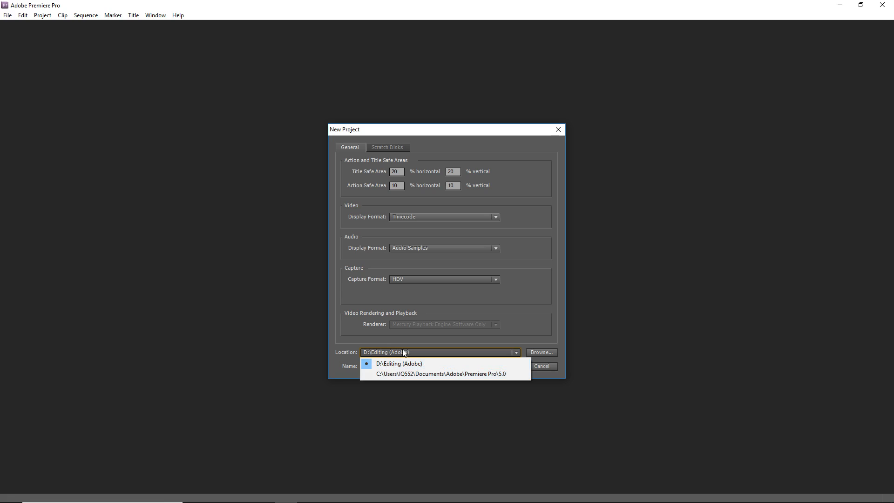
{"action": "left_click", "coordinate": [542, 353]}
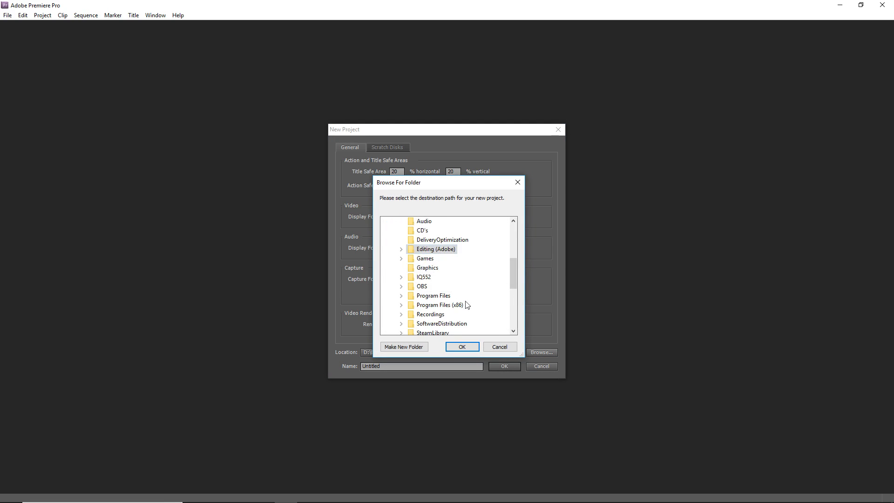
{"action": "left_click", "coordinate": [498, 348]}
Step: Name the new project Tutorial 67
{"action": "key", "text": "Tab"}
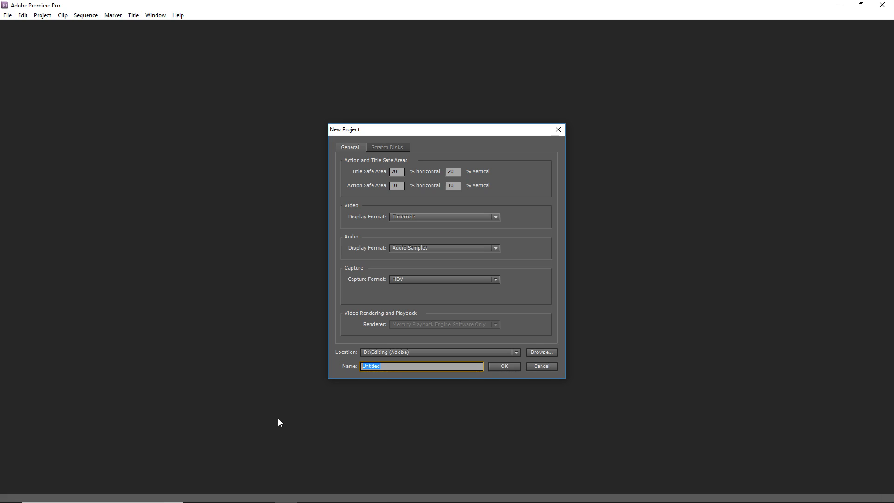
{"action": "key", "text": "BackSpace"}
{"action": "type", "text": "Tutorial 67"}
Step: Check the scratch disk paths and create the project
{"action": "left_click", "coordinate": [387, 147]}
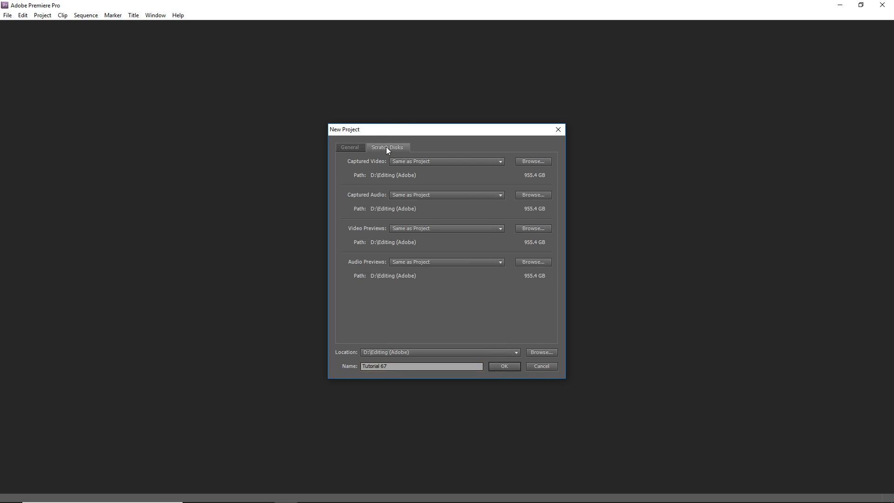
{"action": "left_click", "coordinate": [345, 147]}
{"action": "left_click", "coordinate": [505, 366]}
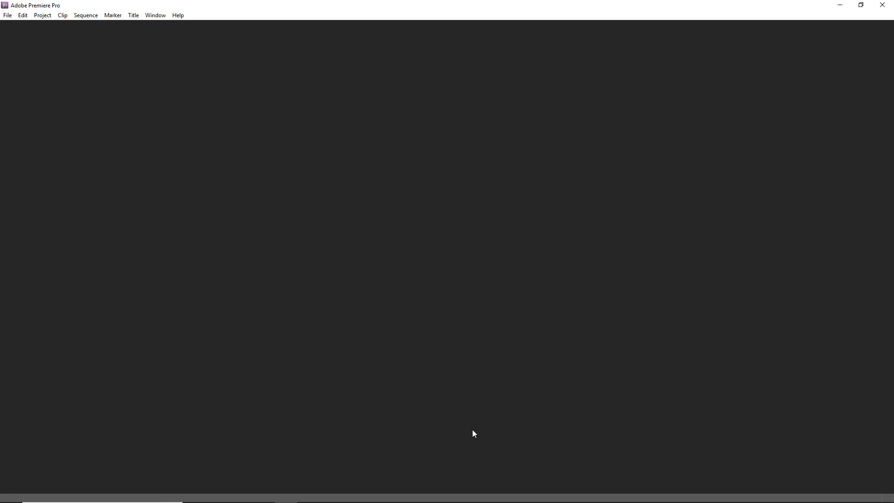
Step: Open the New Sequence dialog and select the HDV 1080p24 preset from the HDV presets
{"action": "left_click", "coordinate": [302, 266]}
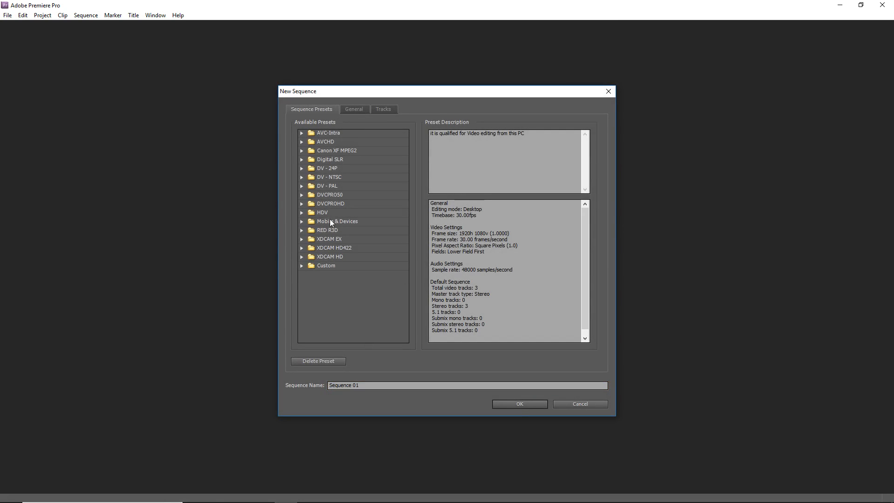
{"action": "left_click", "coordinate": [345, 143]}
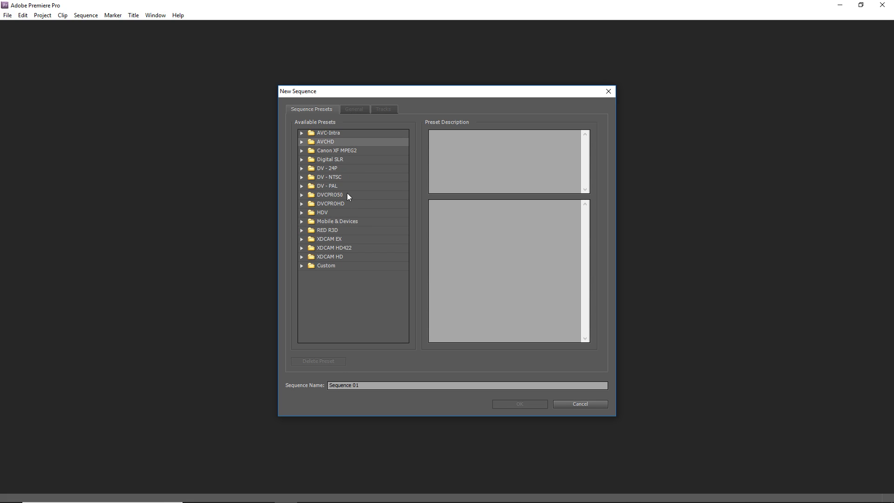
{"action": "left_click", "coordinate": [302, 160]}
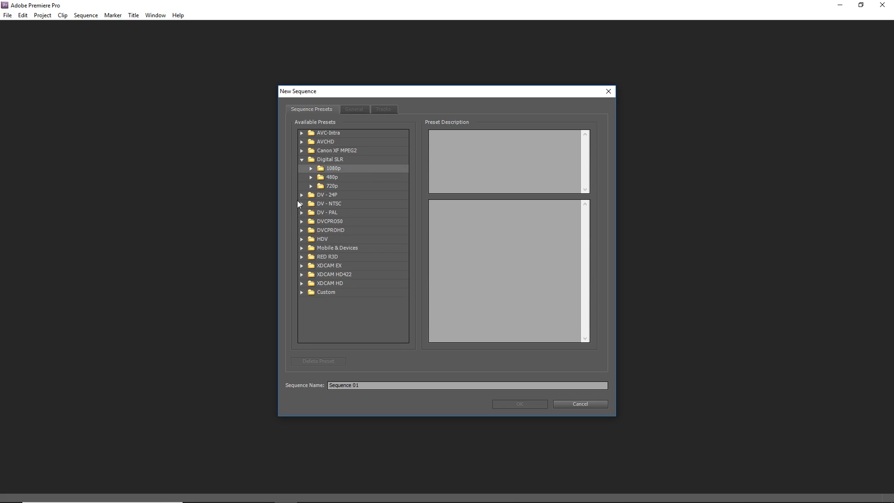
{"action": "left_click", "coordinate": [302, 160]}
{"action": "left_click", "coordinate": [302, 204]}
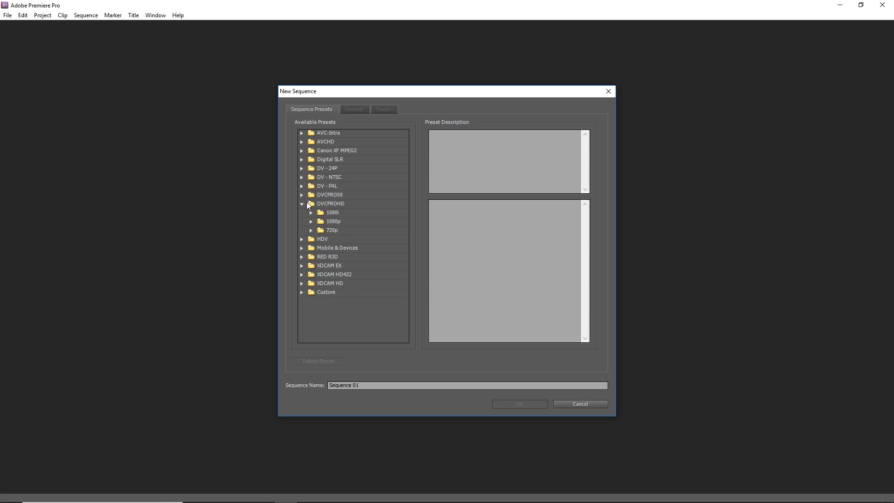
{"action": "left_click", "coordinate": [302, 204]}
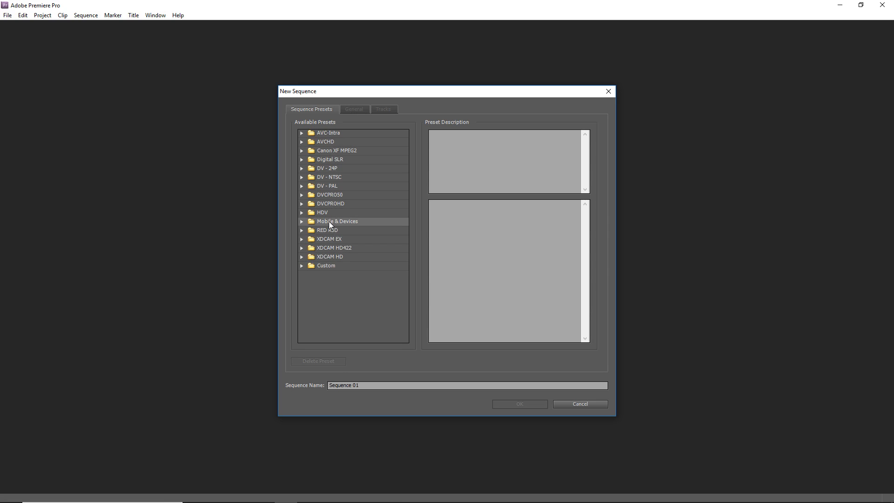
{"action": "left_click", "coordinate": [301, 204]}
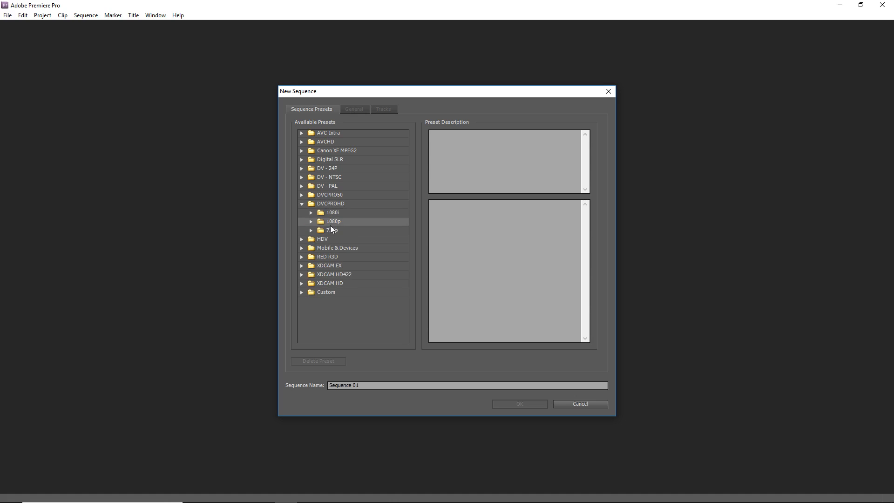
{"action": "left_click", "coordinate": [302, 239]}
{"action": "left_click", "coordinate": [338, 264]}
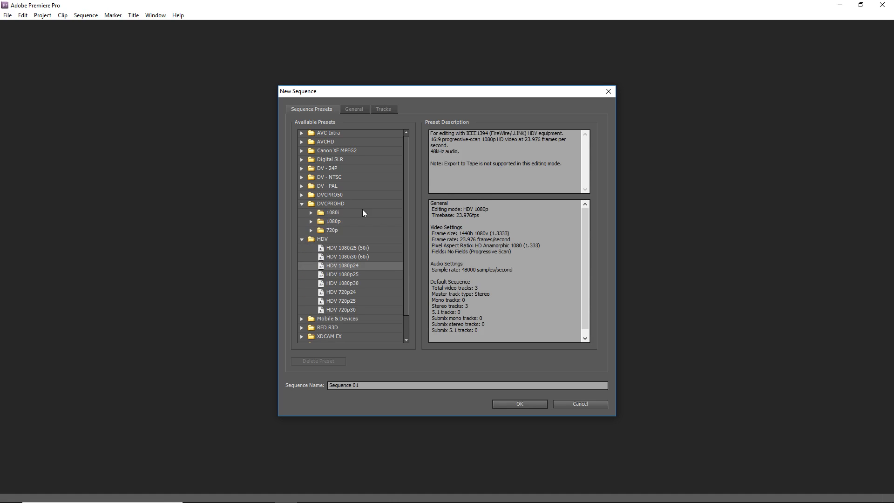
Step: Switch the sequence's editing mode to Desktop in the general settings
{"action": "left_click", "coordinate": [356, 110]}
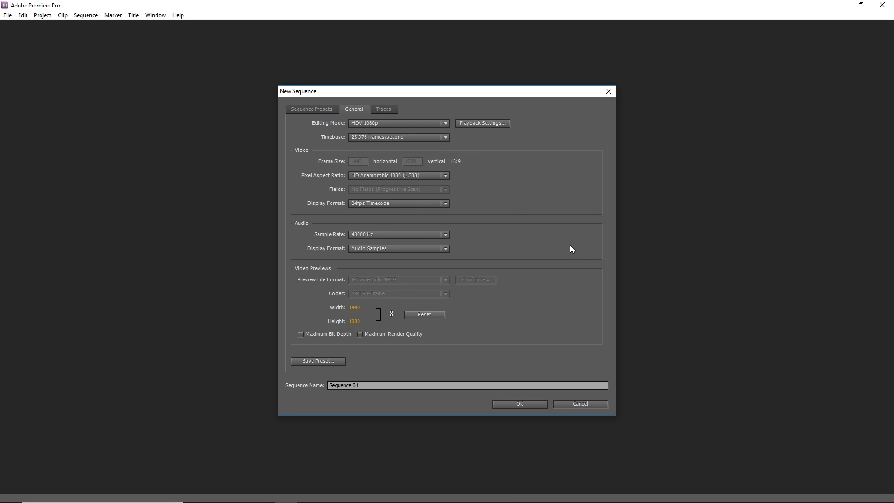
{"action": "left_click", "coordinate": [354, 309]}
{"action": "left_click_drag", "start_coordinate": [360, 308], "coordinate": [360, 326]}
{"action": "left_click", "coordinate": [378, 122]}
{"action": "left_click", "coordinate": [378, 122]}
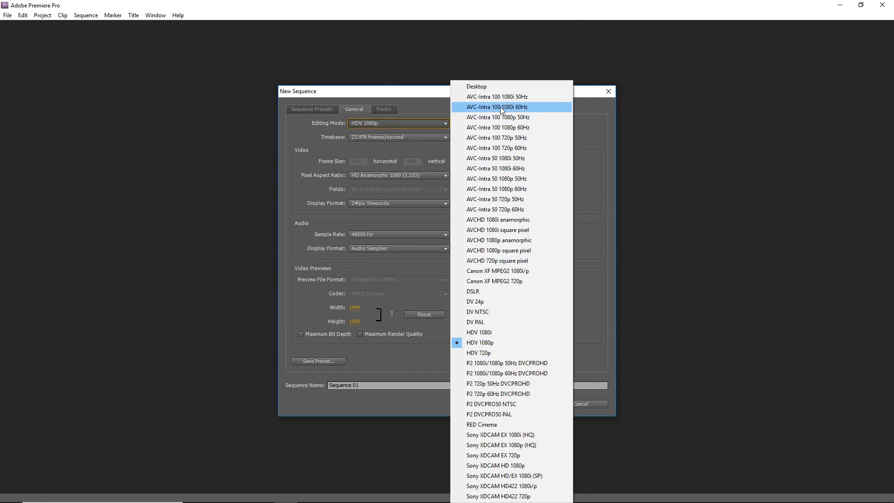
{"action": "left_click", "coordinate": [475, 88]}
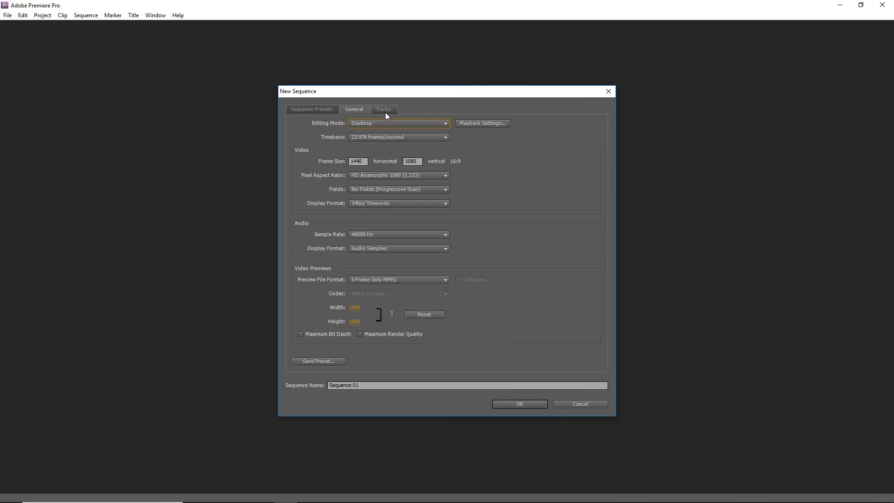
Step: Set the sequence timebase to 30.00 frames/second
{"action": "left_click", "coordinate": [354, 137]}
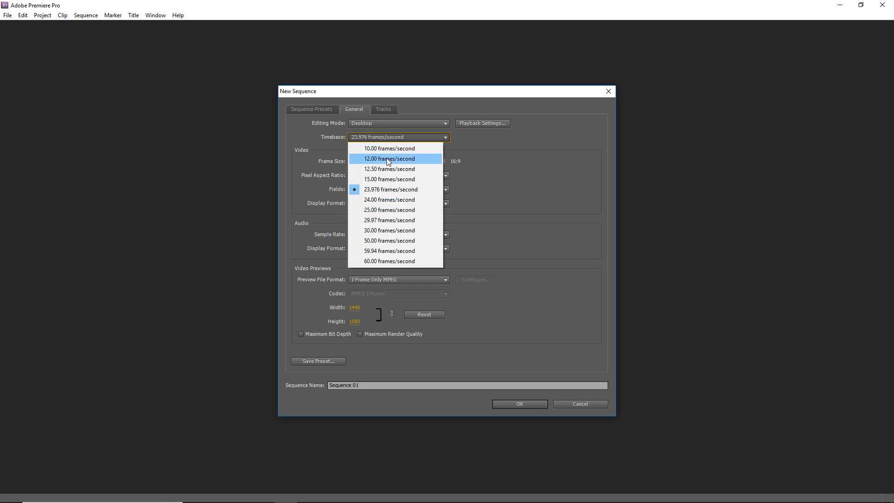
{"action": "left_click", "coordinate": [541, 237]}
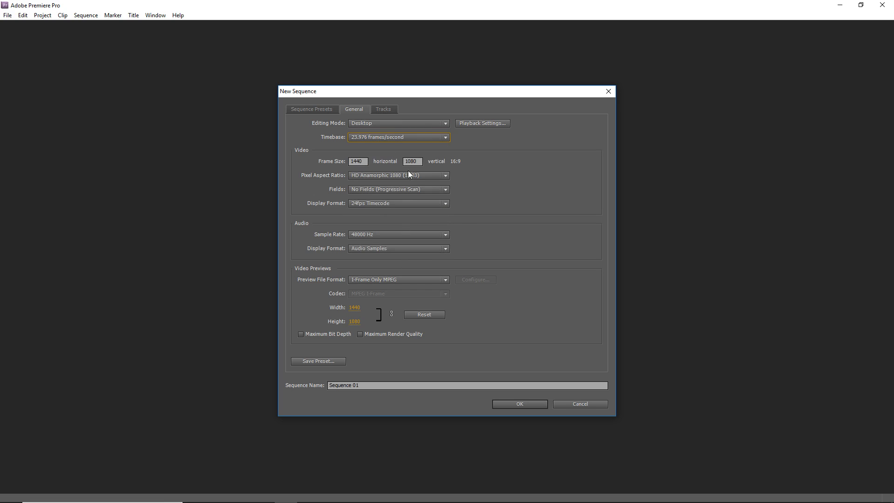
{"action": "left_click", "coordinate": [395, 133]}
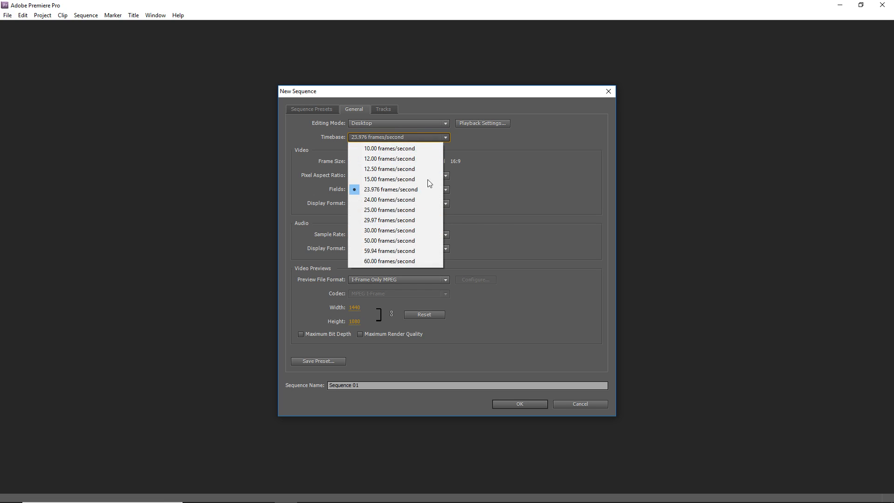
{"action": "left_click", "coordinate": [484, 198]}
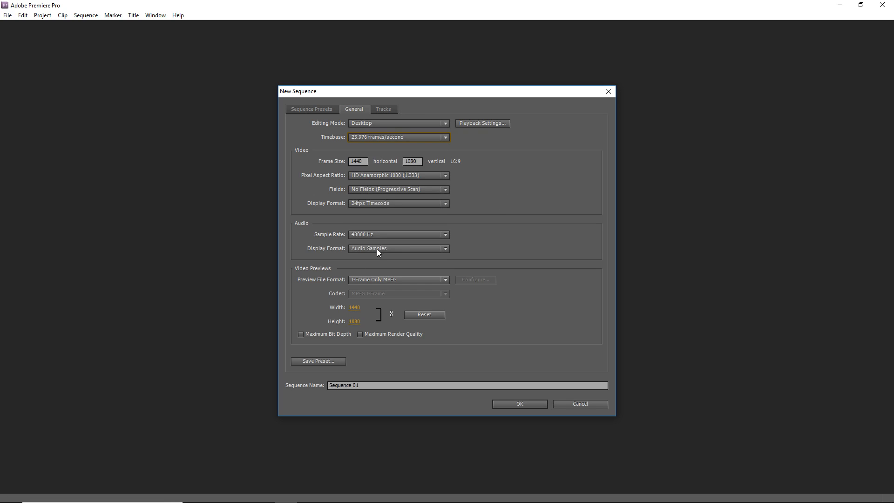
{"action": "left_click", "coordinate": [389, 138]}
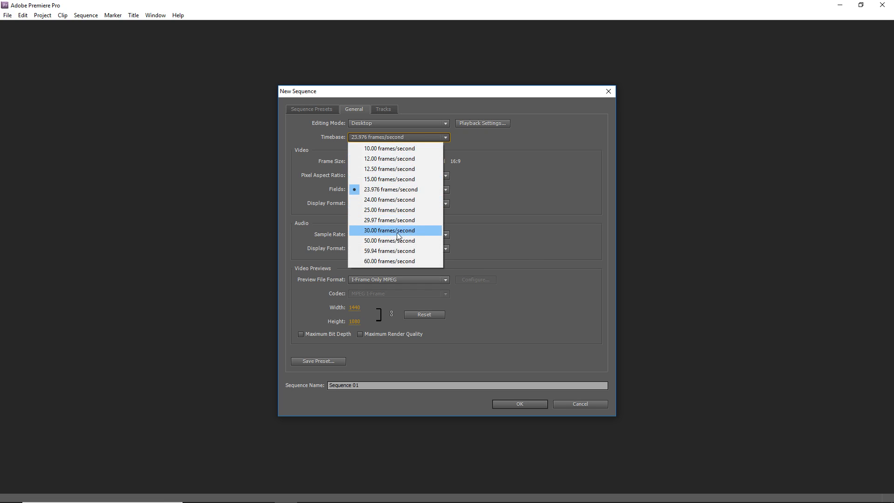
{"action": "left_click", "coordinate": [389, 220]}
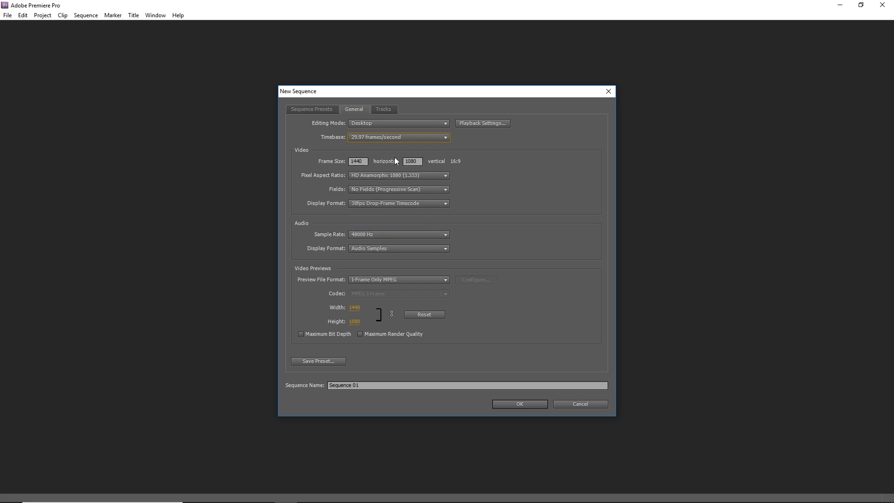
{"action": "left_click", "coordinate": [388, 139]}
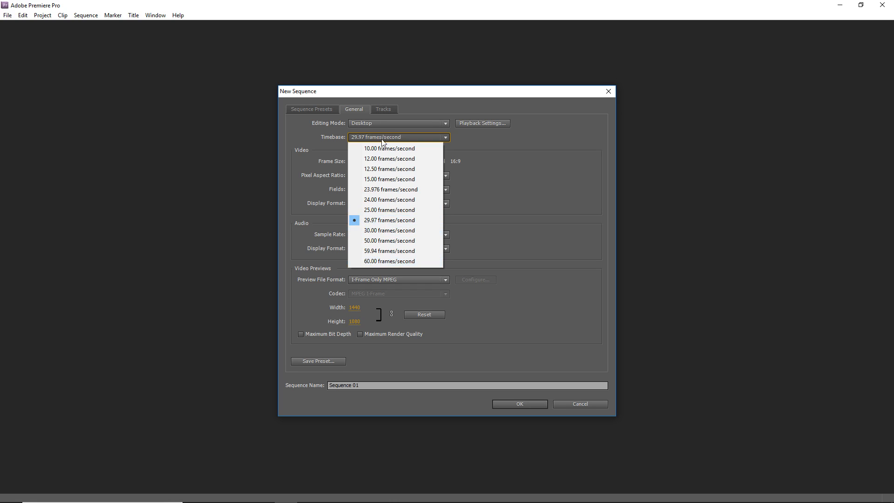
{"action": "left_click", "coordinate": [378, 230]}
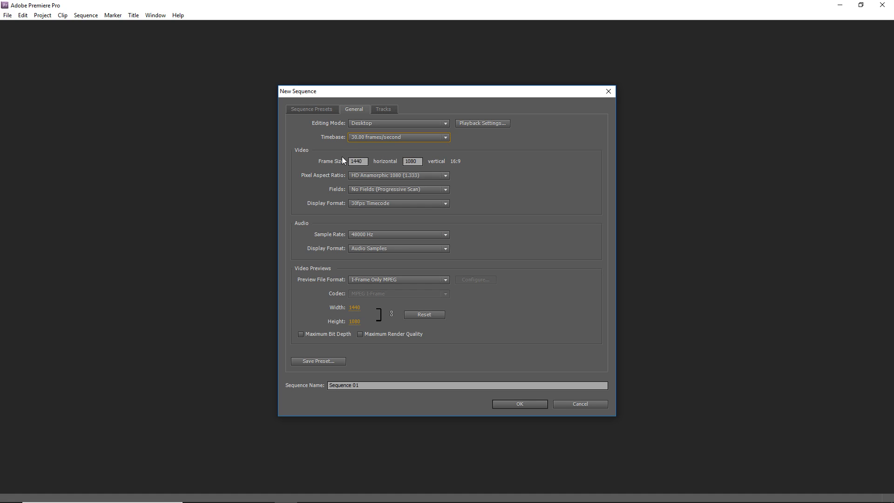
Step: Set the horizontal frame size to 1920
{"action": "key", "text": "Tab"}
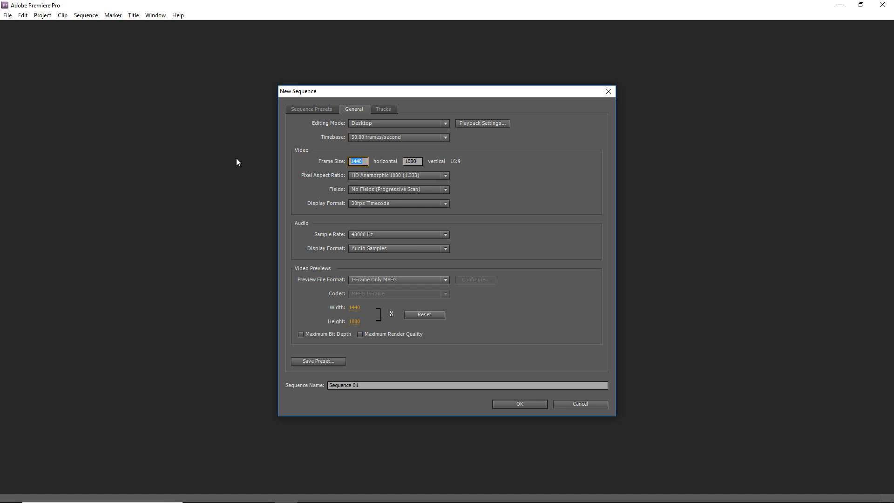
{"action": "type", "text": "1920"}
{"action": "left_click", "coordinate": [511, 143]}
{"action": "left_click", "coordinate": [367, 190]}
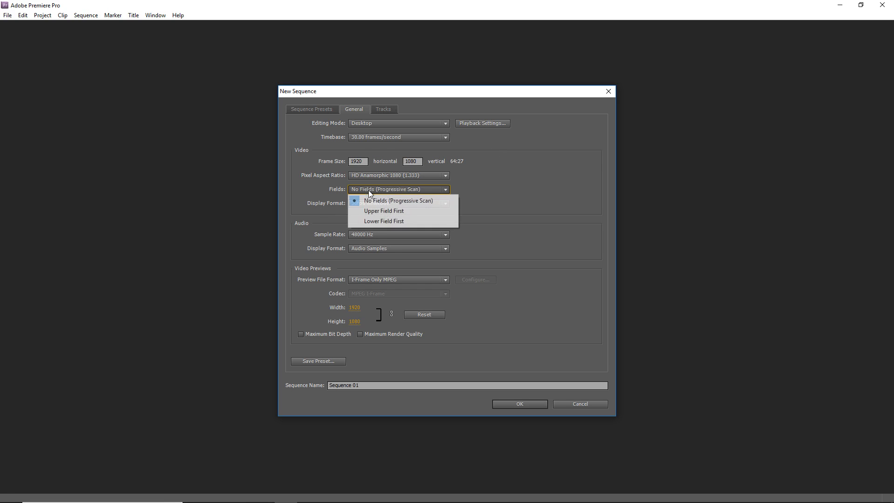
{"action": "left_click", "coordinate": [354, 190]}
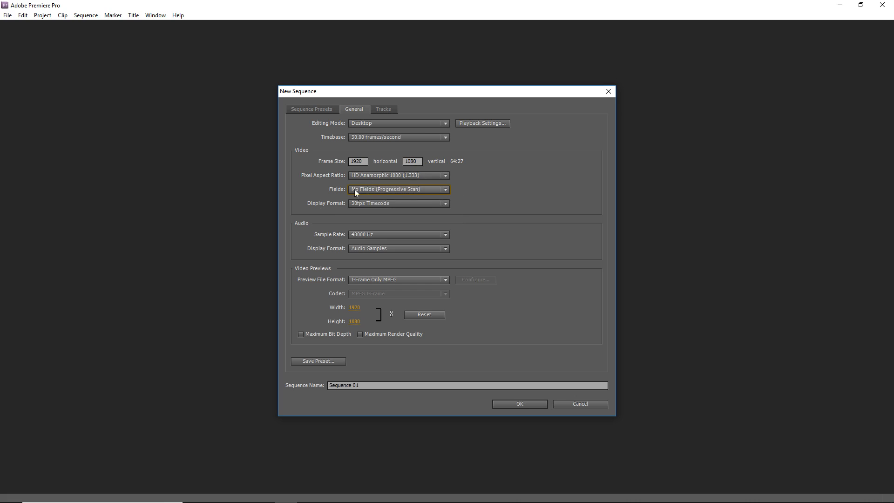
{"action": "left_click", "coordinate": [378, 190]}
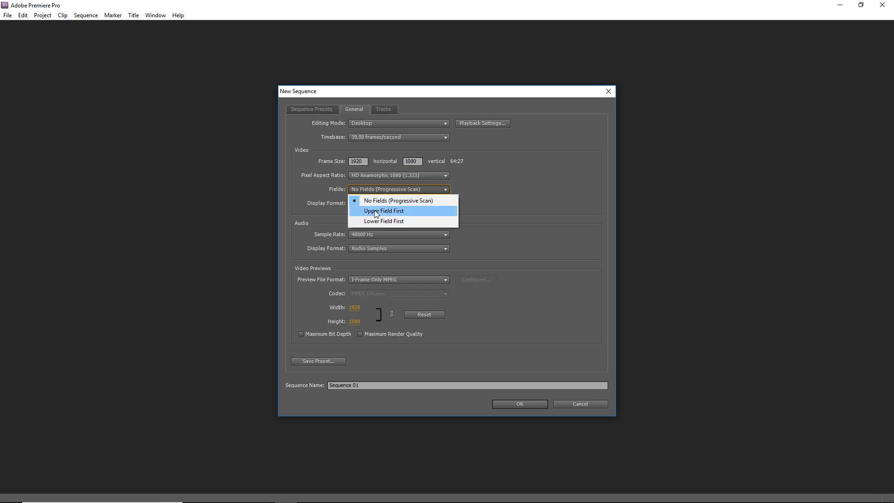
{"action": "left_click", "coordinate": [544, 204]}
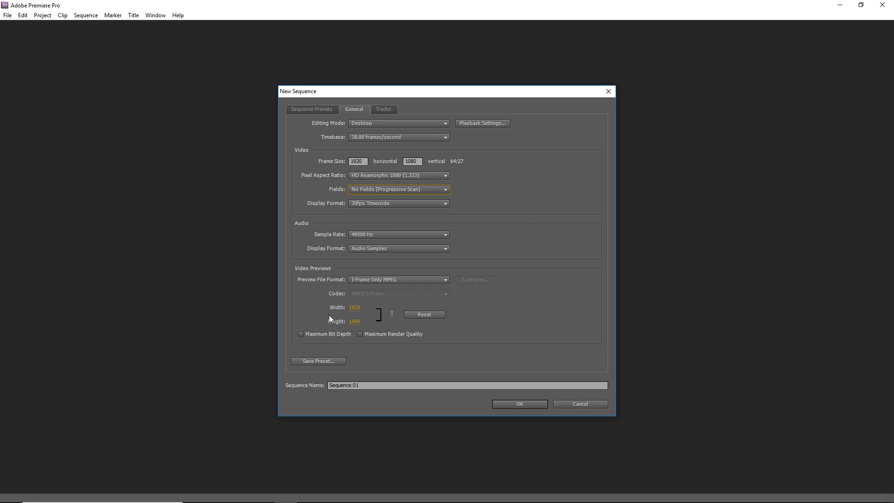
{"action": "left_click", "coordinate": [364, 279]}
{"action": "left_click", "coordinate": [366, 278]}
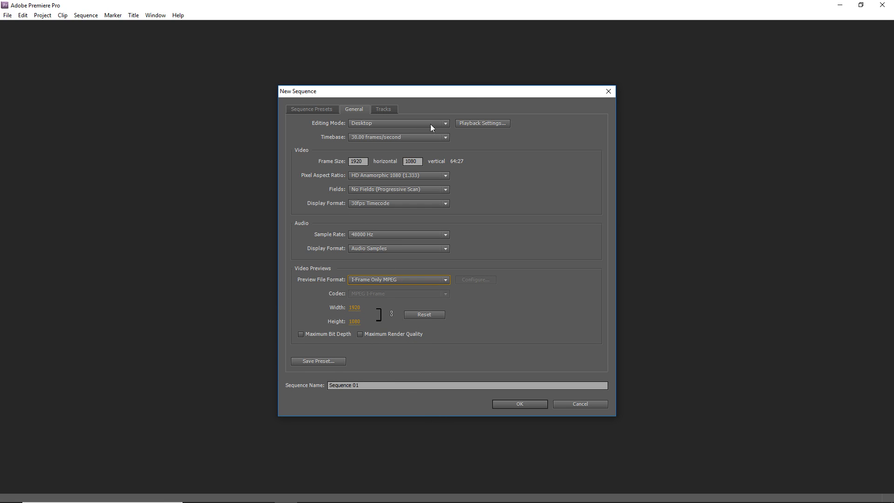
Step: Review the track counts and master audio type in the sequence's track settings
{"action": "left_click", "coordinate": [377, 112]}
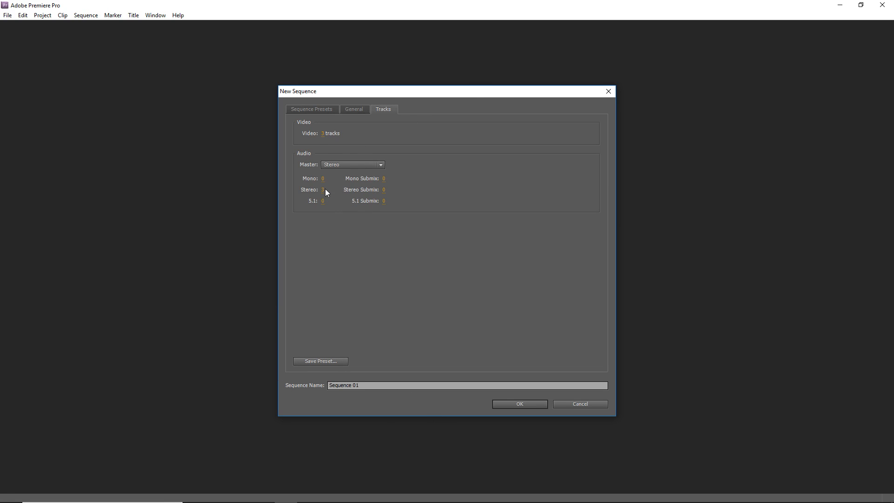
{"action": "left_click", "coordinate": [347, 165]}
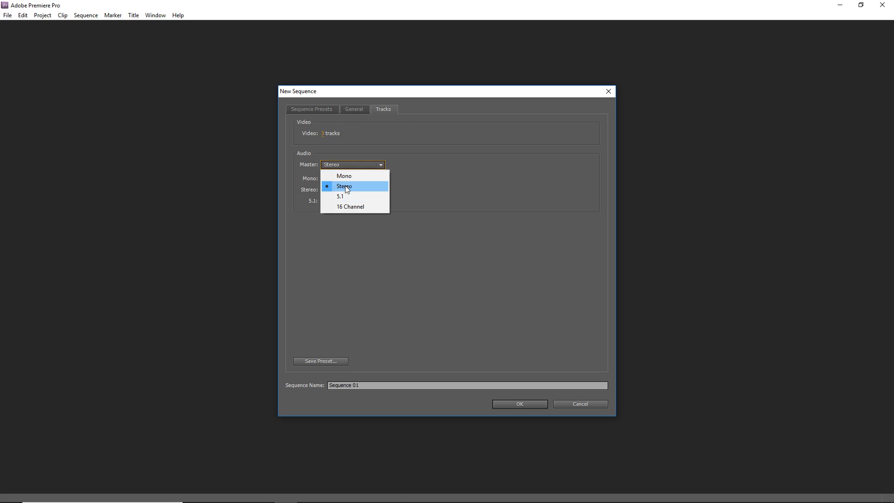
{"action": "left_click", "coordinate": [346, 184]}
{"action": "left_click", "coordinate": [345, 109]}
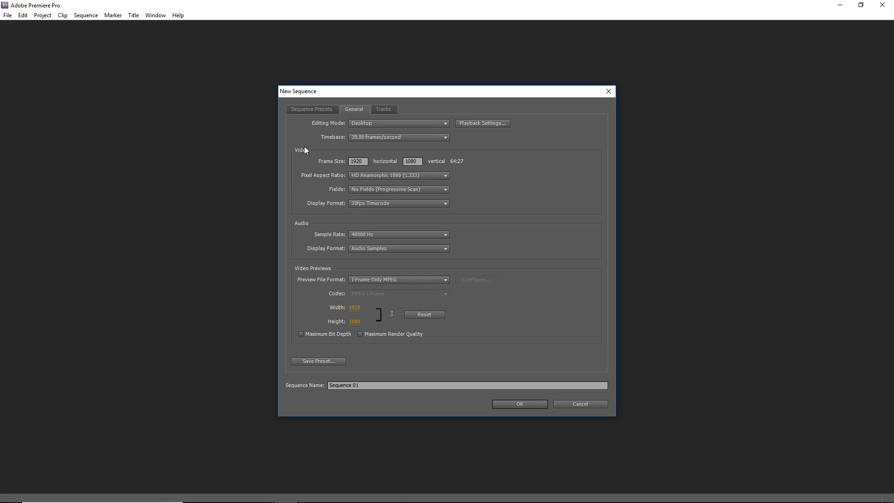
{"action": "left_click", "coordinate": [320, 108]}
{"action": "left_click", "coordinate": [345, 109]}
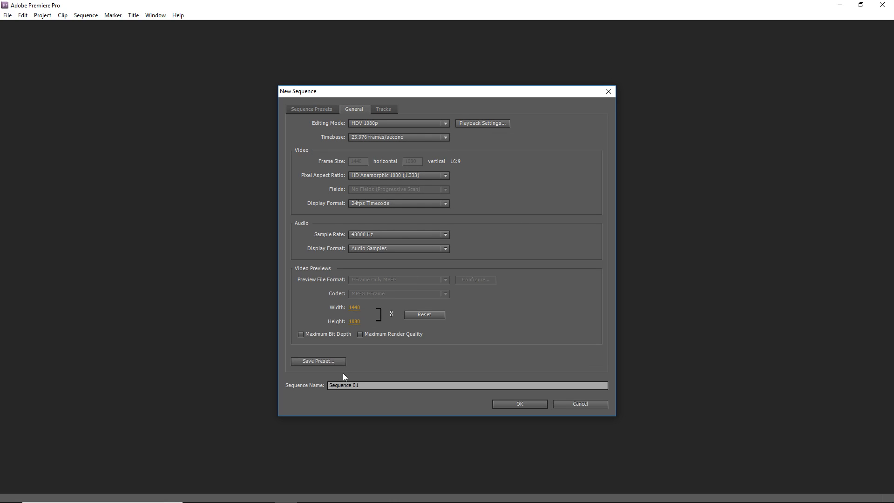
Step: Select the Use this preset from the Custom presets folder and review its description
{"action": "left_click", "coordinate": [331, 361]}
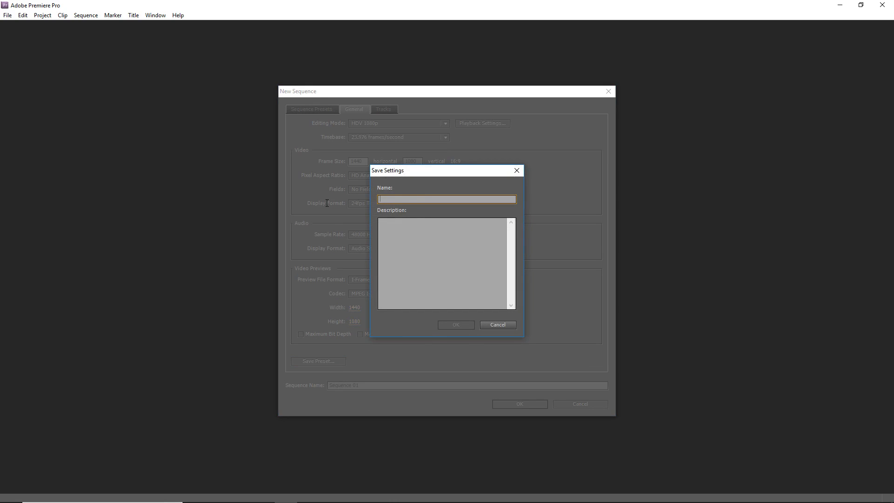
{"action": "left_click", "coordinate": [505, 324]}
{"action": "left_click", "coordinate": [312, 109]}
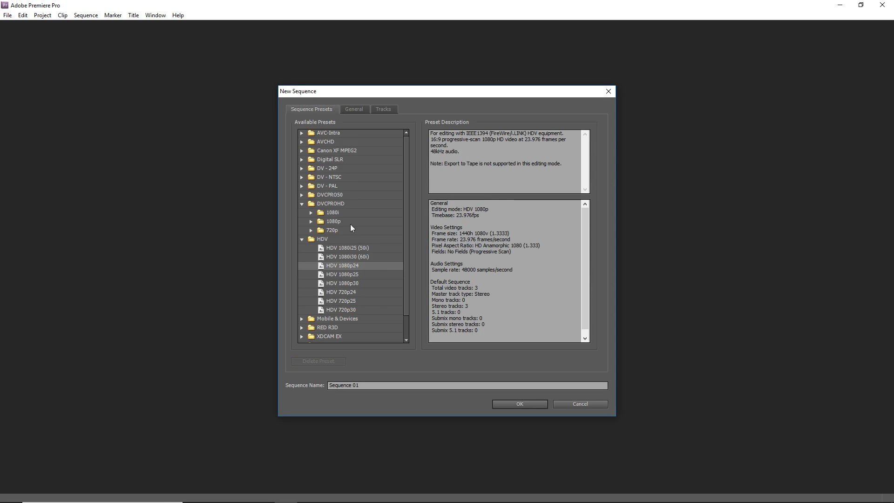
{"action": "scroll", "coordinate": [335, 264], "scroll_direction": "down", "scroll_amount": 1}
{"action": "left_click", "coordinate": [302, 214]}
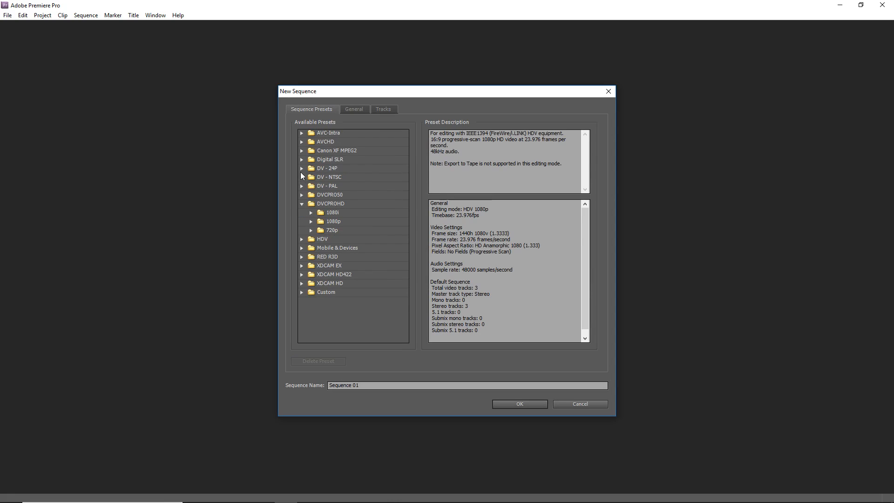
{"action": "left_click", "coordinate": [301, 204]}
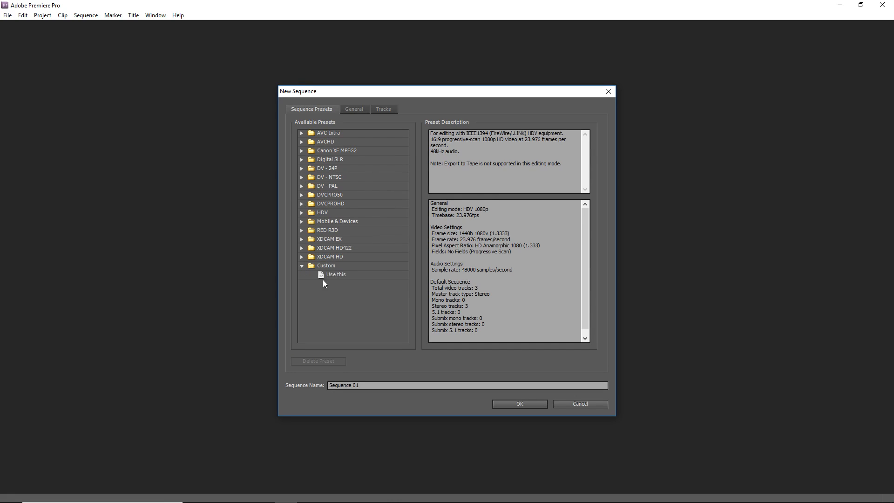
{"action": "left_click", "coordinate": [336, 275]}
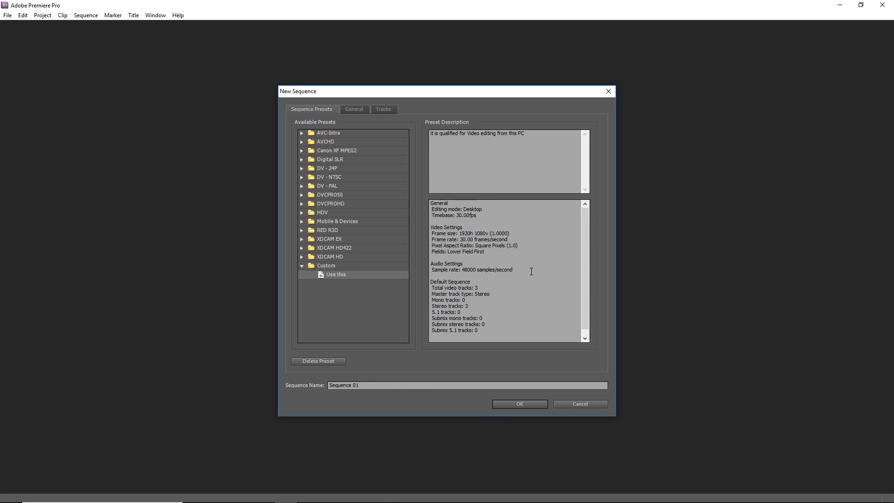
{"action": "scroll", "coordinate": [512, 241], "scroll_direction": "down", "scroll_amount": 1}
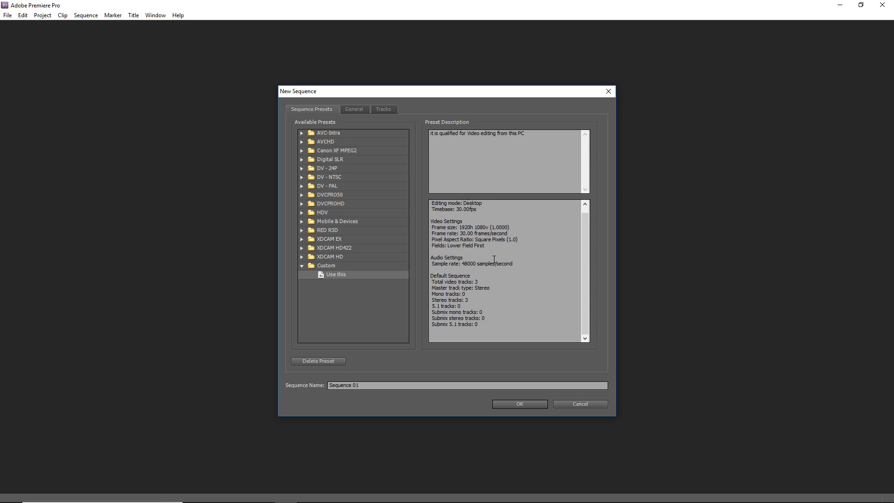
{"action": "scroll", "coordinate": [487, 248], "scroll_direction": "up", "scroll_amount": 1}
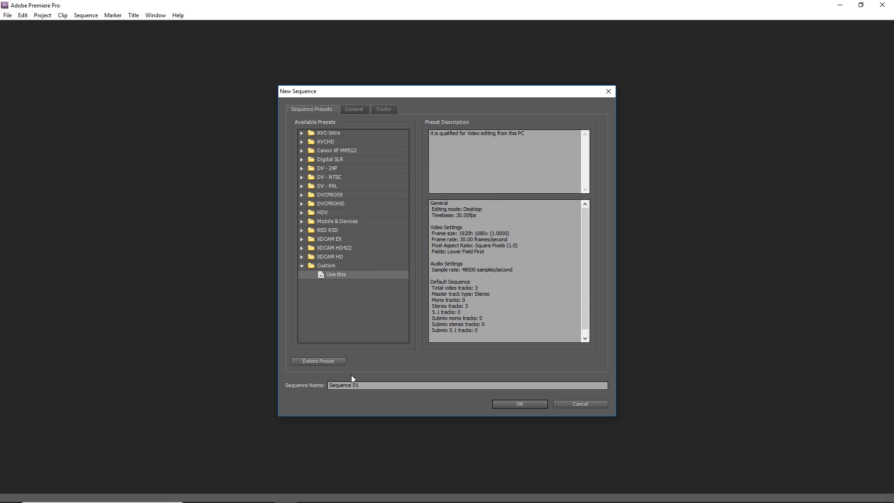
Step: Name the sequence 12324534 and create it
{"action": "left_click", "coordinate": [369, 385]}
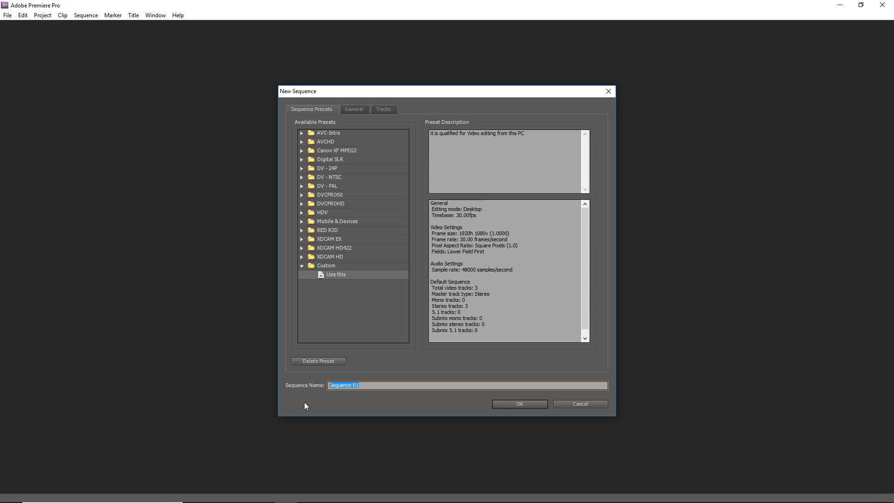
{"action": "key", "text": "BackSpace"}
{"action": "type", "text": "12324534"}
{"action": "left_click", "coordinate": [517, 407]}
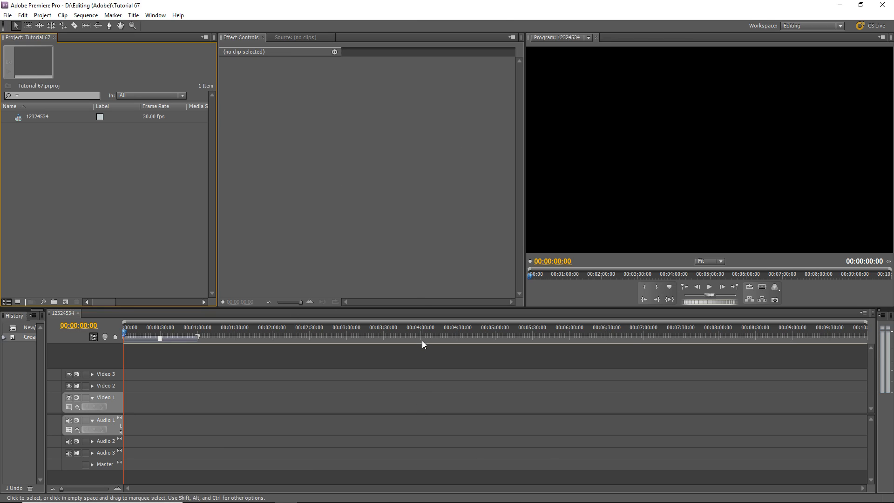
{"action": "key", "text": "super"}
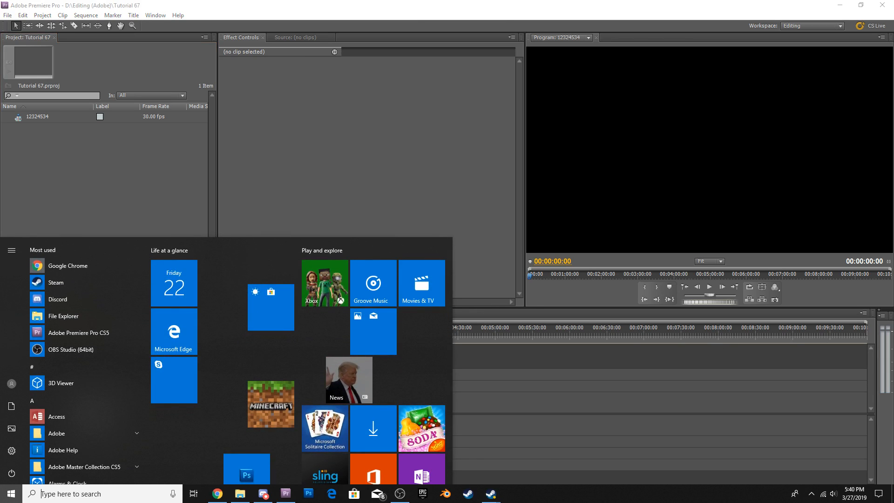